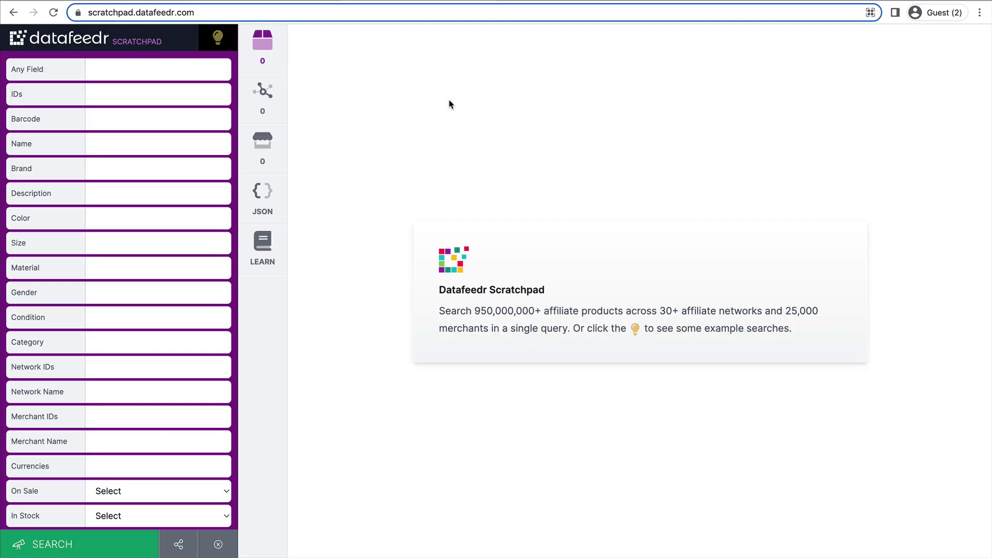
Enter 'rock climbing' in Any Field and 'shoe mens' in the Name filter.
click(111, 15)
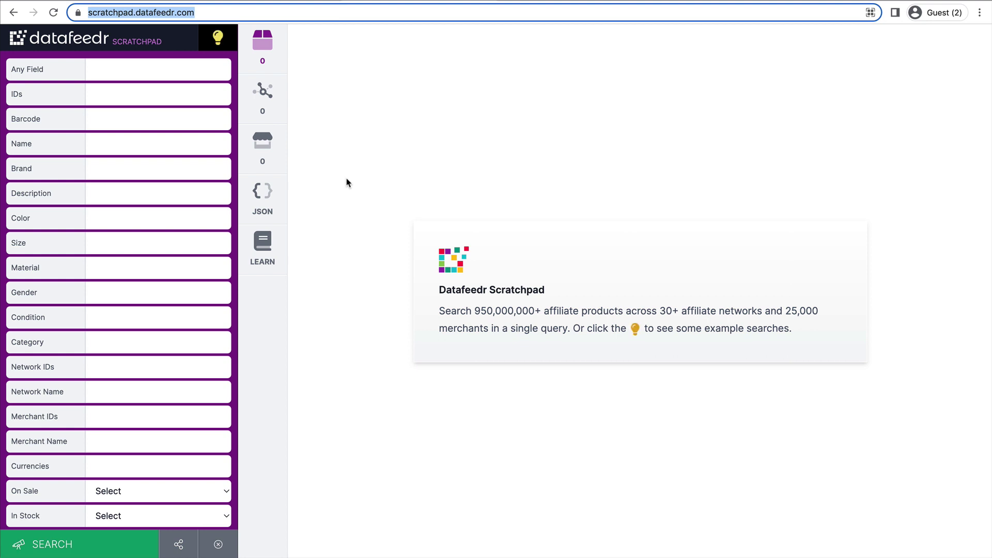
click(358, 147)
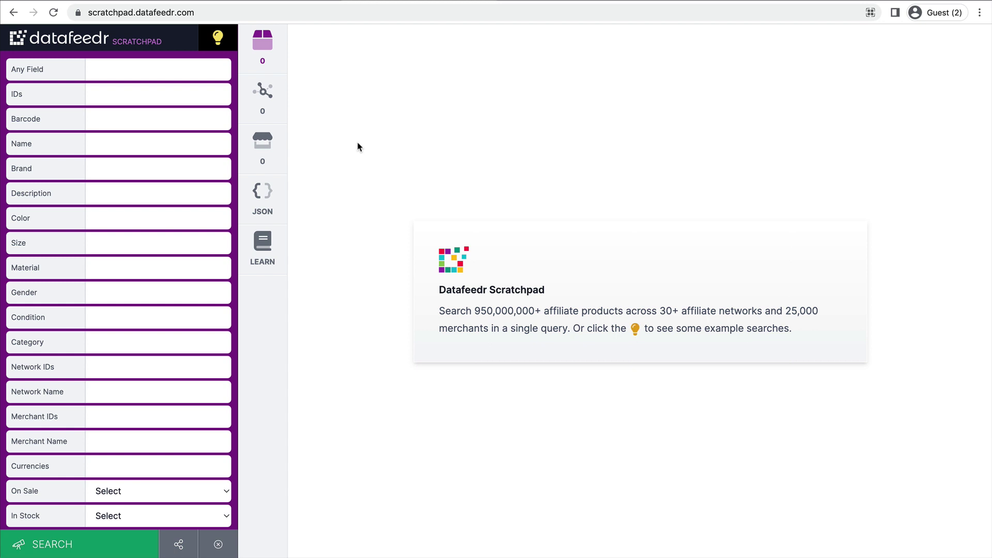
click(158, 78)
text("rock climb)
text(ing")
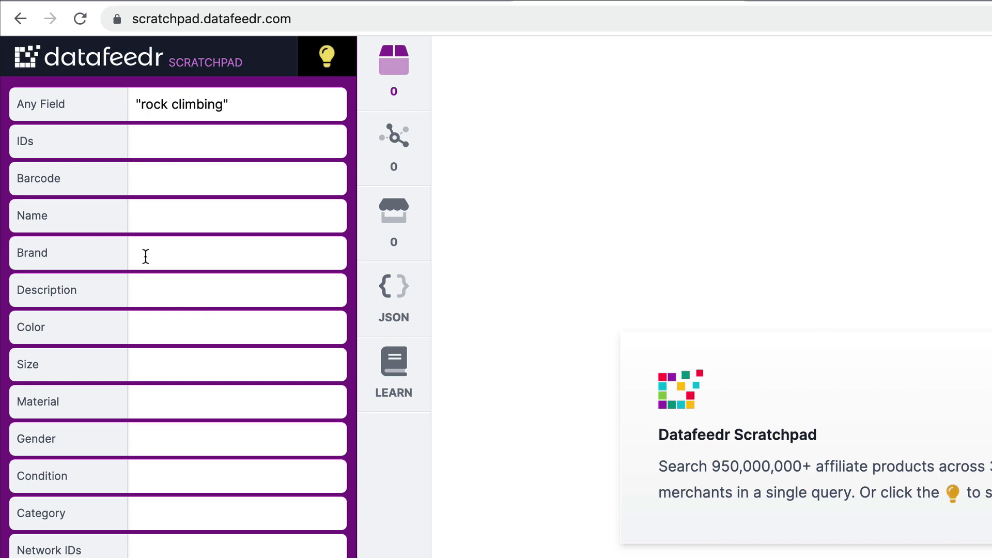
click(164, 217)
text(shoe )
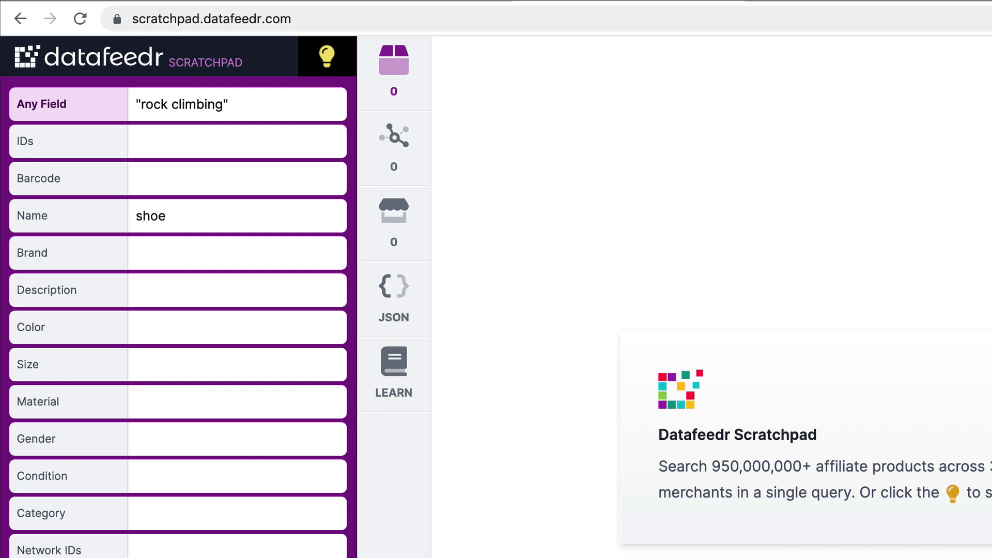
text(mens)
Set the Currencies filter to usd.
scroll(212, 351, down, 5)
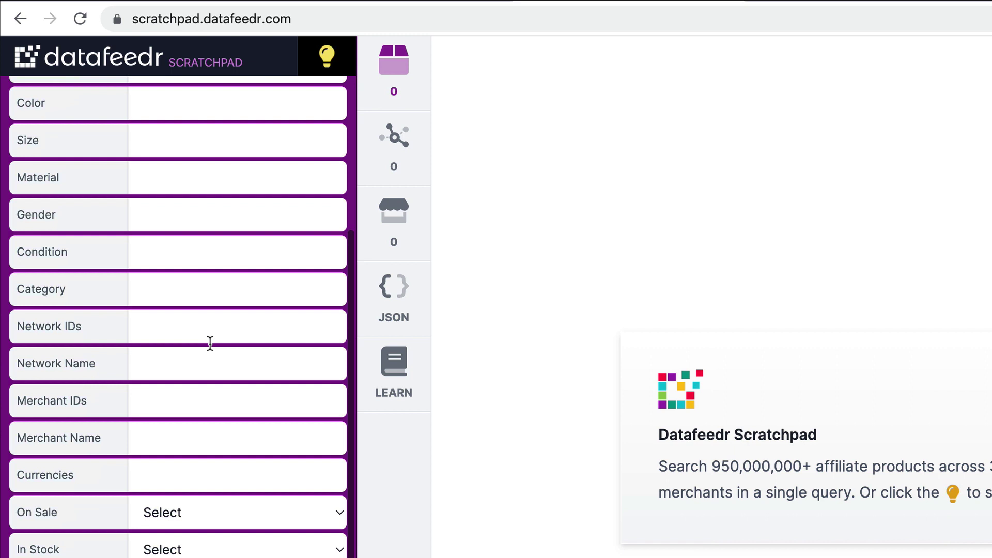
scroll(210, 342, down, 3)
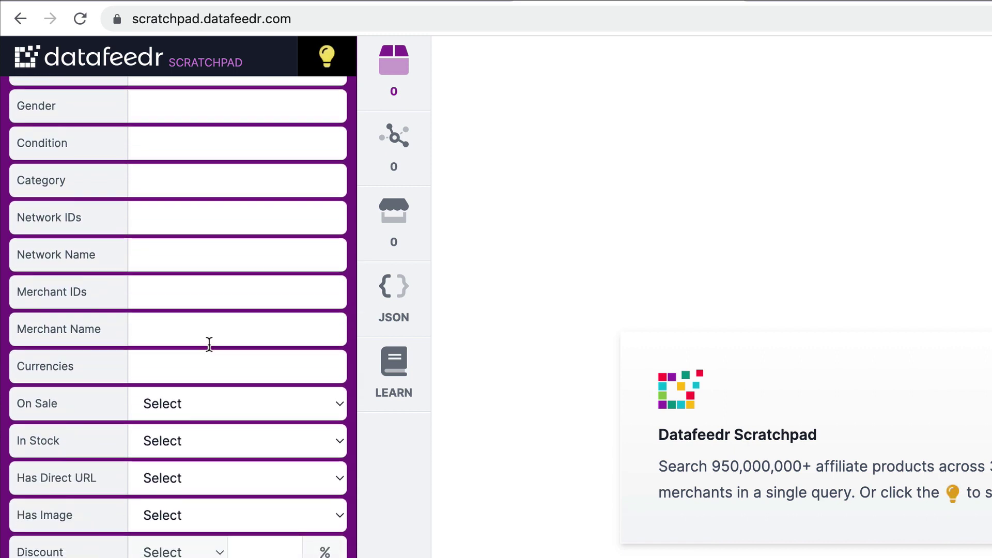
click(197, 369)
text(use)
key(BackSpace)
text(d)
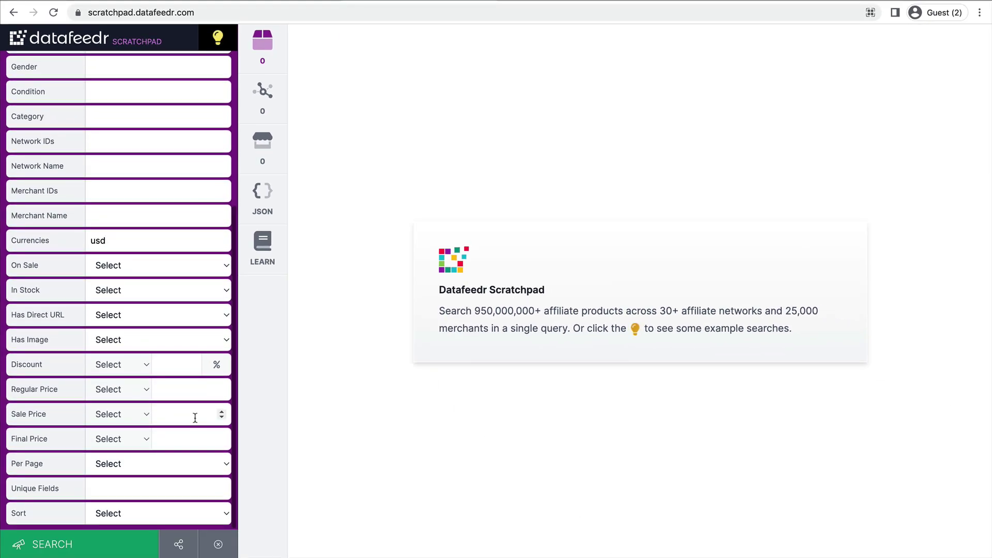
scroll(196, 415, up, 1)
scroll(194, 412, up, 3)
scroll(106, 332, down, 3)
Run the search and browse the 3,415 results led by rock-climbing mugs.
click(110, 550)
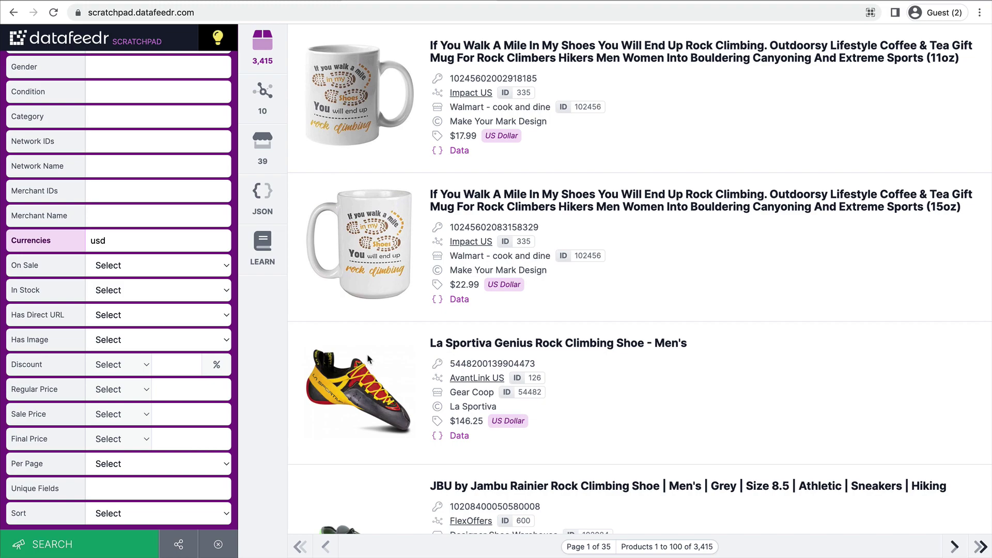
scroll(370, 363, down, 9)
scroll(371, 364, down, 15)
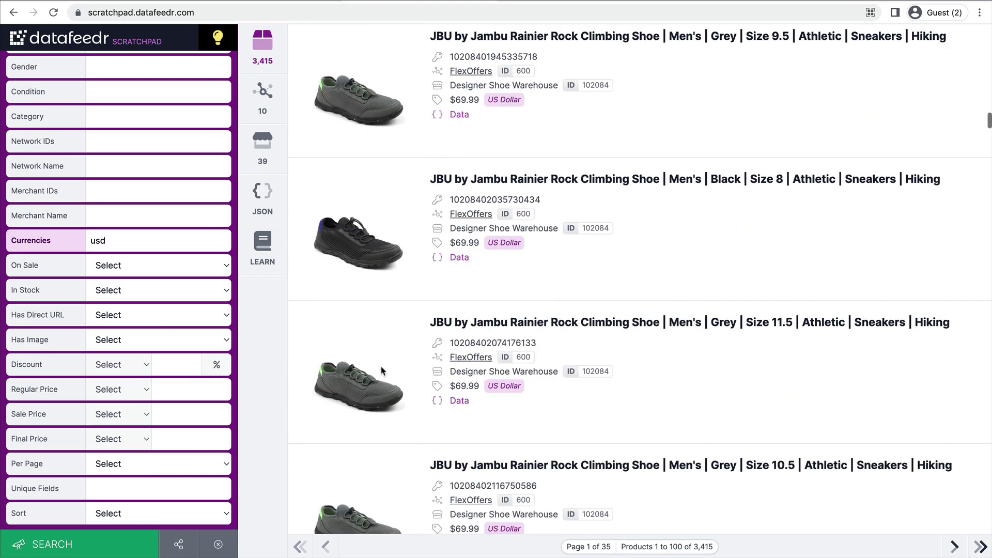
scroll(379, 370, up, 8)
scroll(379, 370, up, 15)
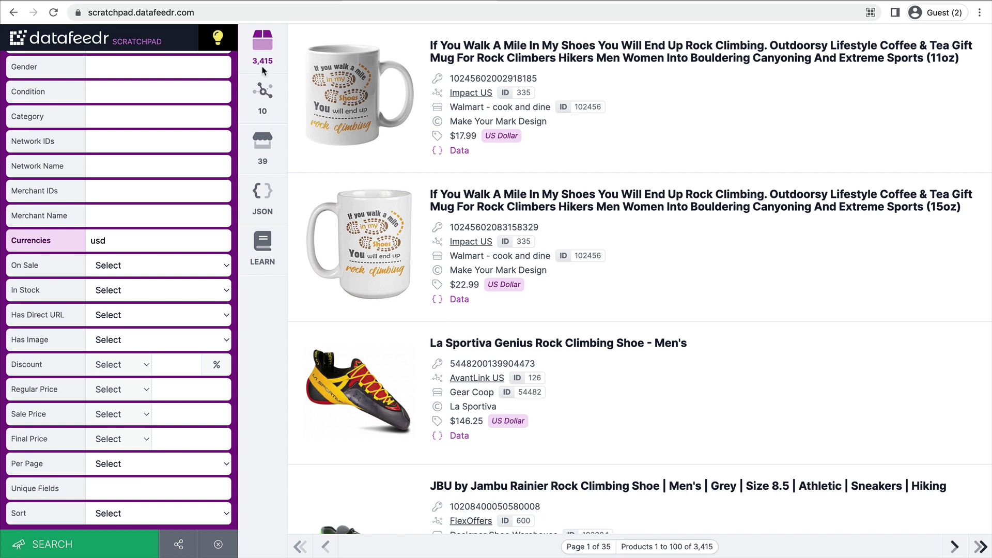
scroll(439, 439, down, 1)
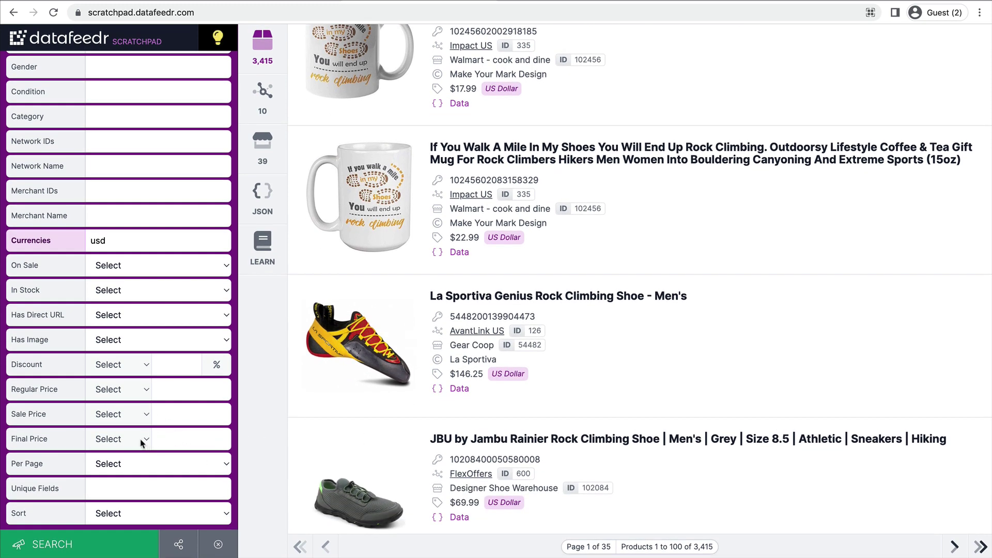
Filter to Final Price greater than or equal to 75.00 and rerun the search, leaving 774 products.
click(140, 438)
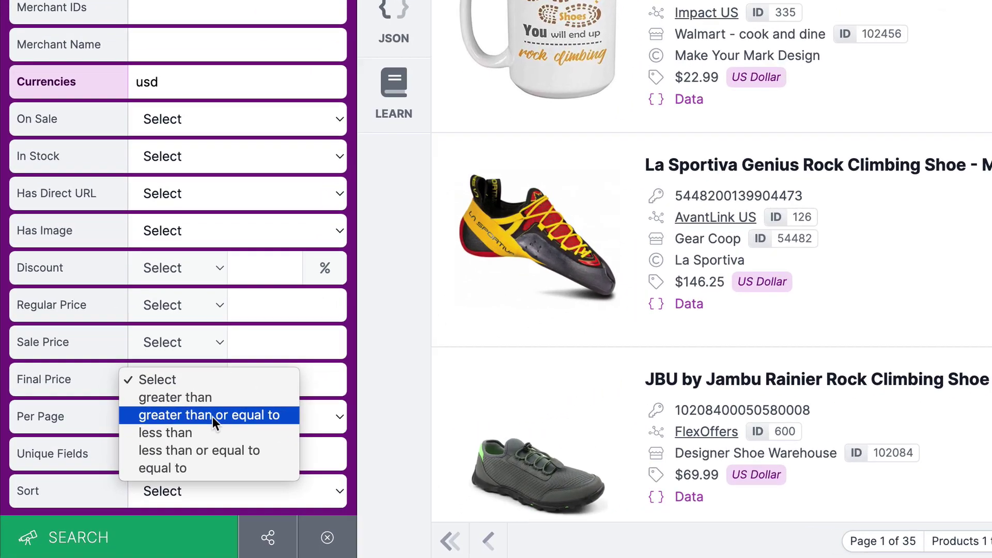
click(212, 417)
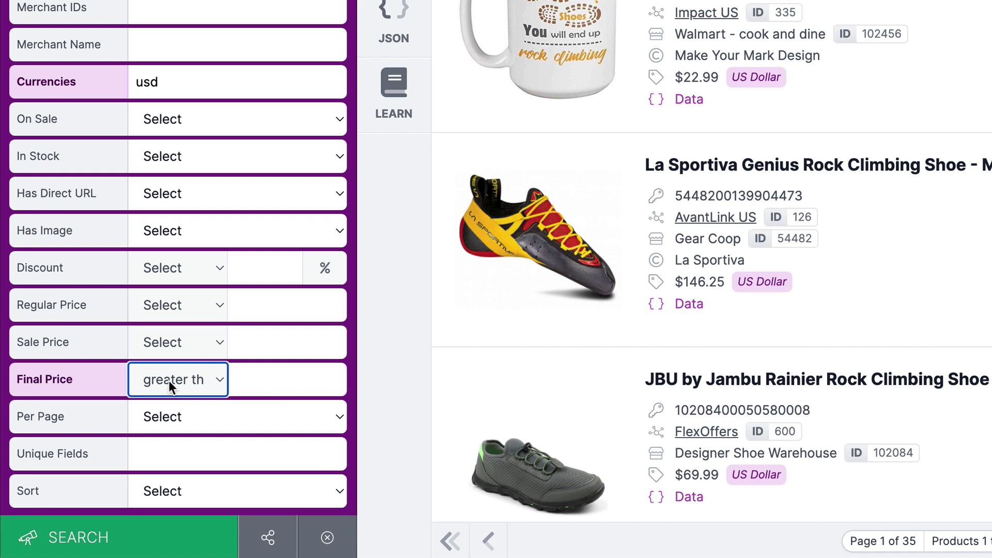
click(168, 380)
click(168, 381)
click(259, 382)
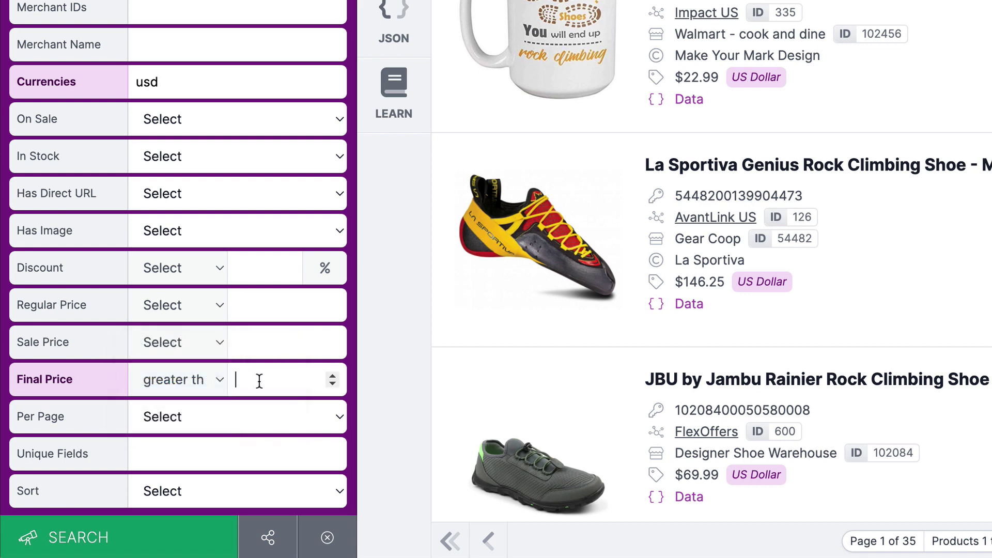
text(75.00)
click(175, 541)
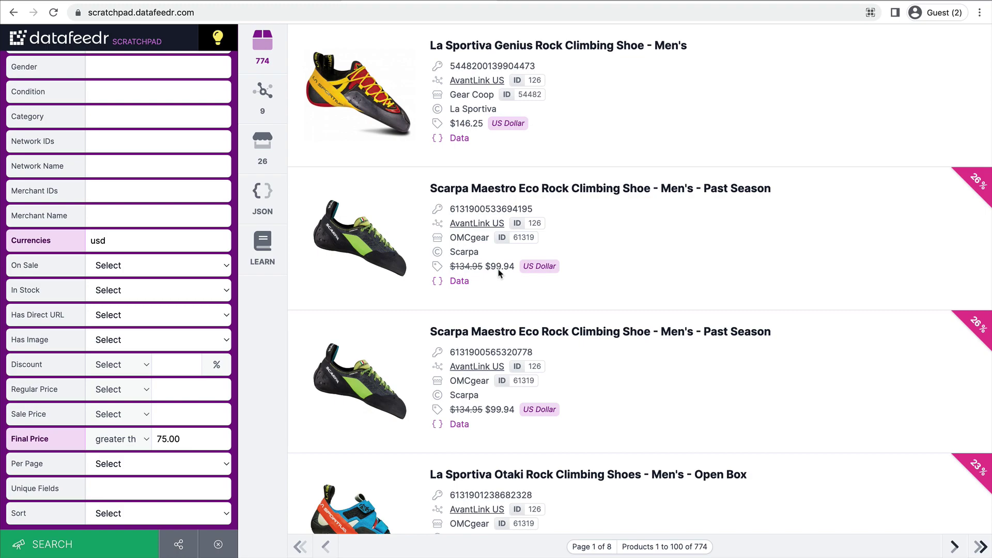
scroll(504, 291, down, 5)
scroll(504, 292, down, 15)
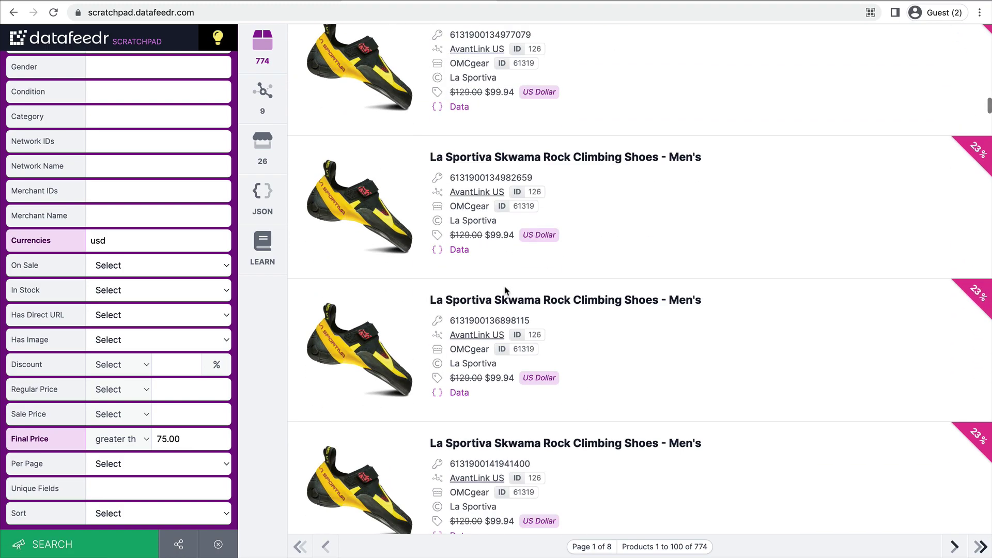
scroll(505, 290, up, 8)
scroll(504, 287, up, 10)
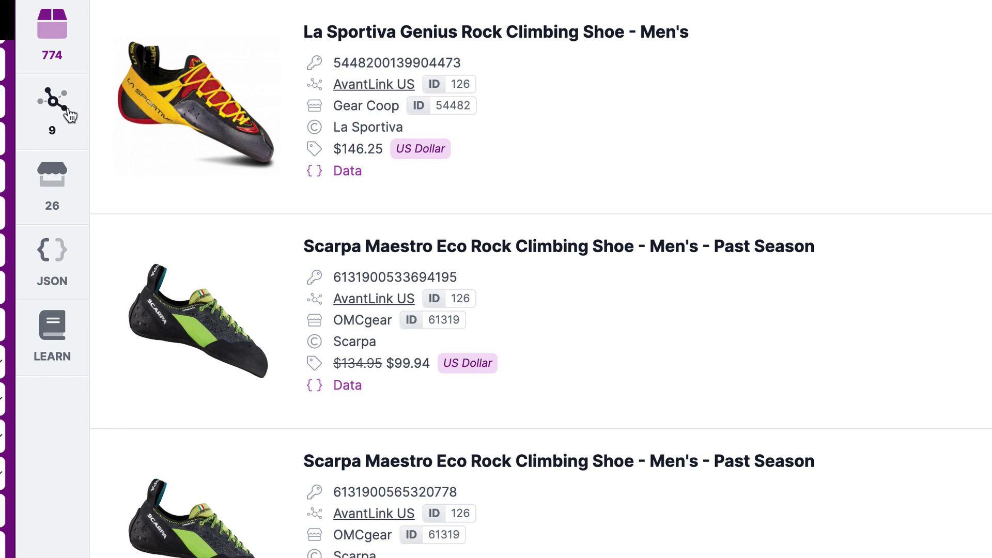
Show the Networks table, led by AvantLink US with 390 products.
click(78, 138)
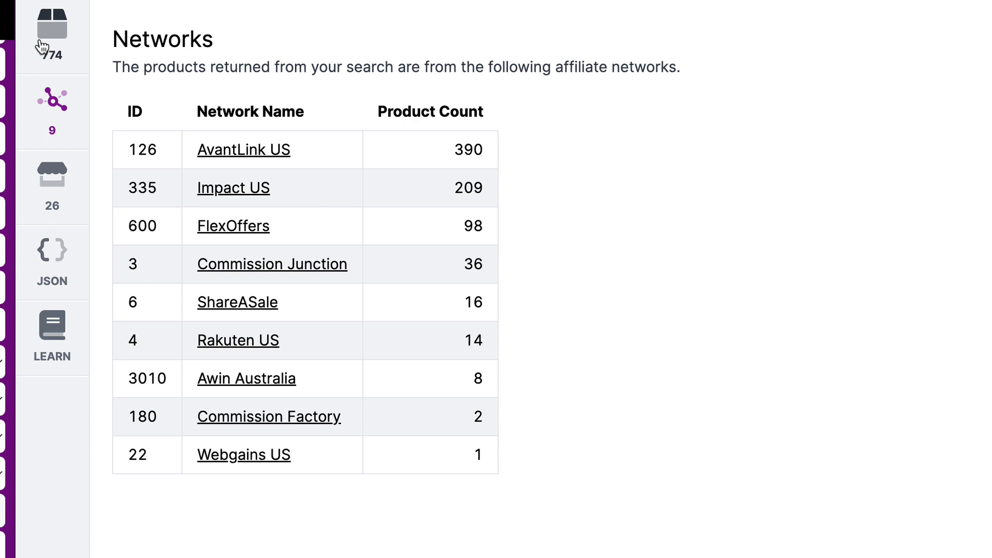
click(72, 192)
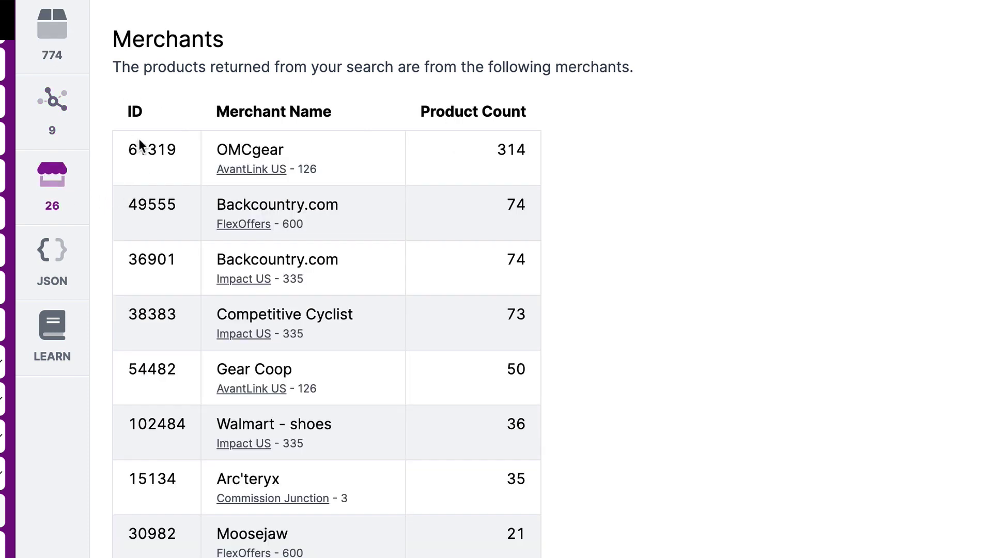
scroll(138, 142, down, 1)
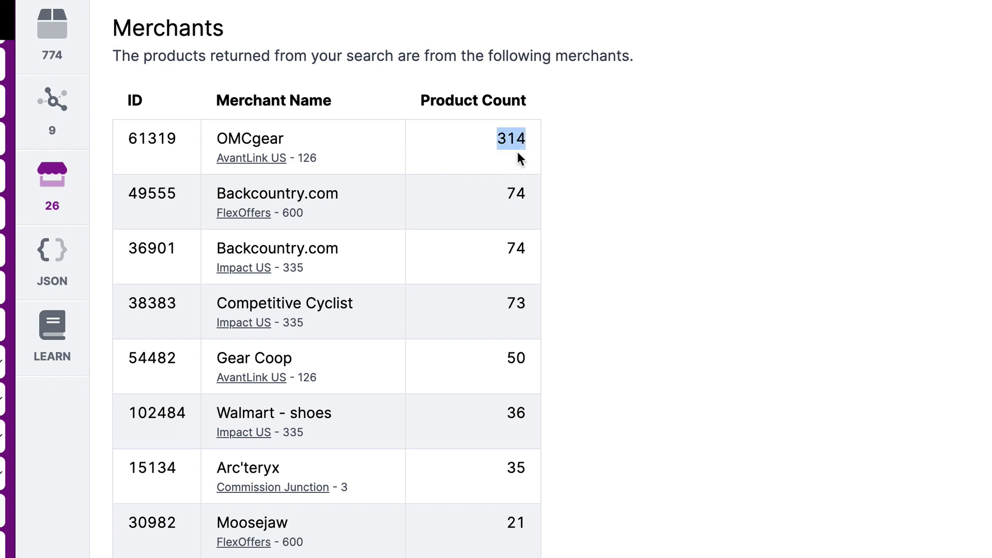
scroll(538, 155, down, 2)
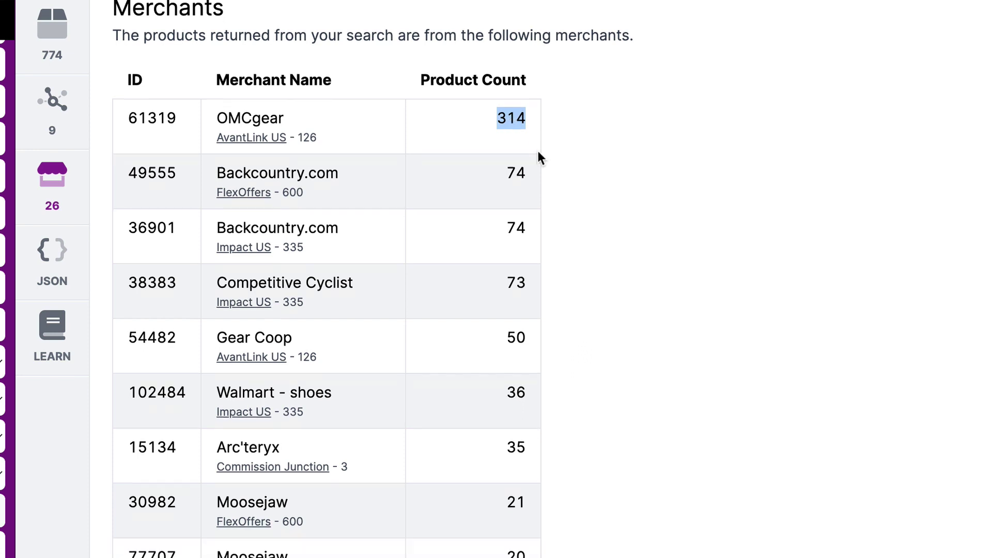
drag(234, 121, 292, 121)
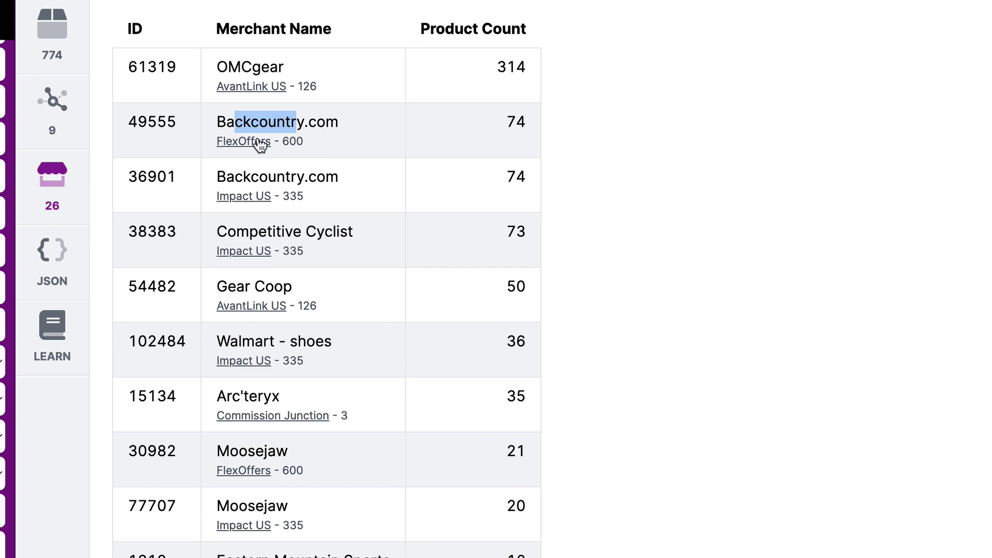
drag(251, 176, 284, 176)
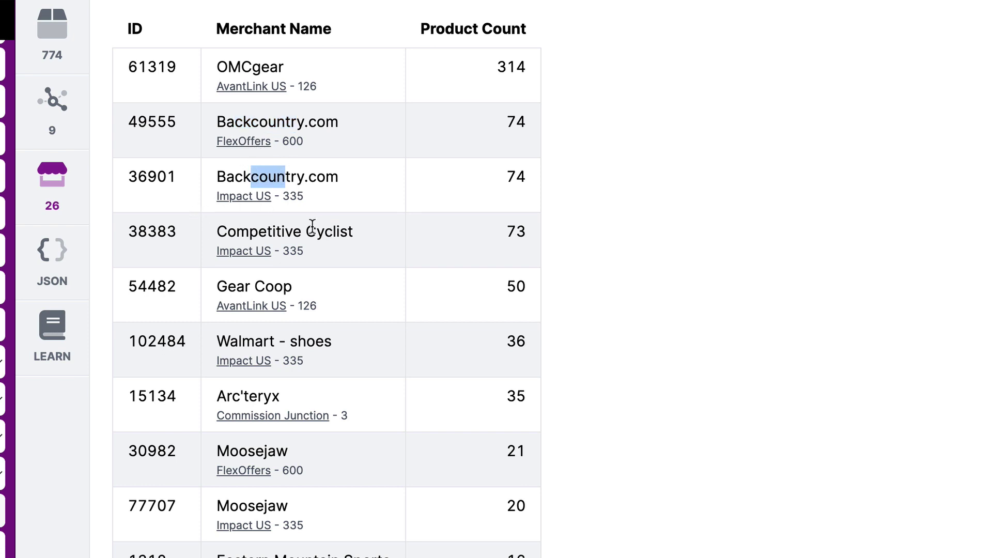
drag(249, 231, 301, 231)
scroll(321, 230, down, 4)
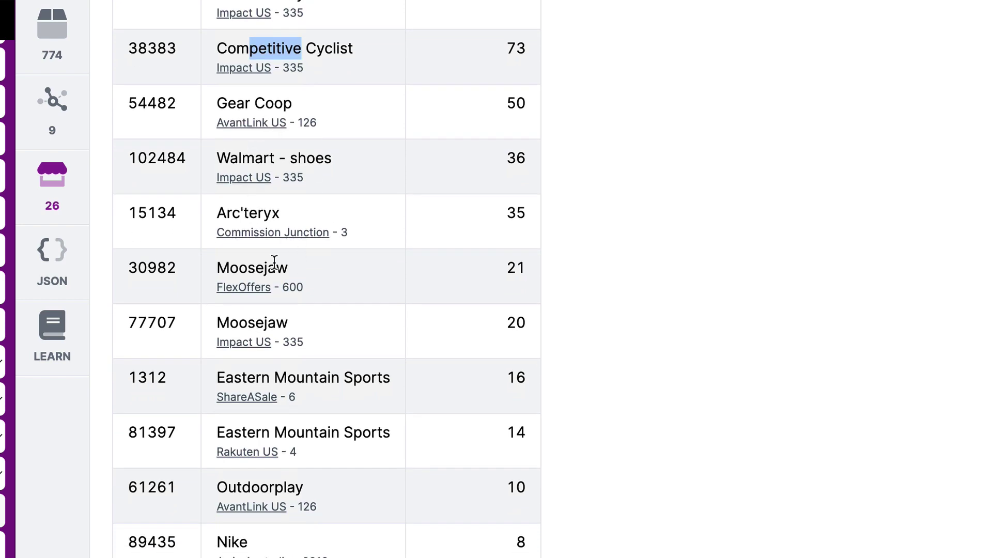
scroll(356, 273, down, 12)
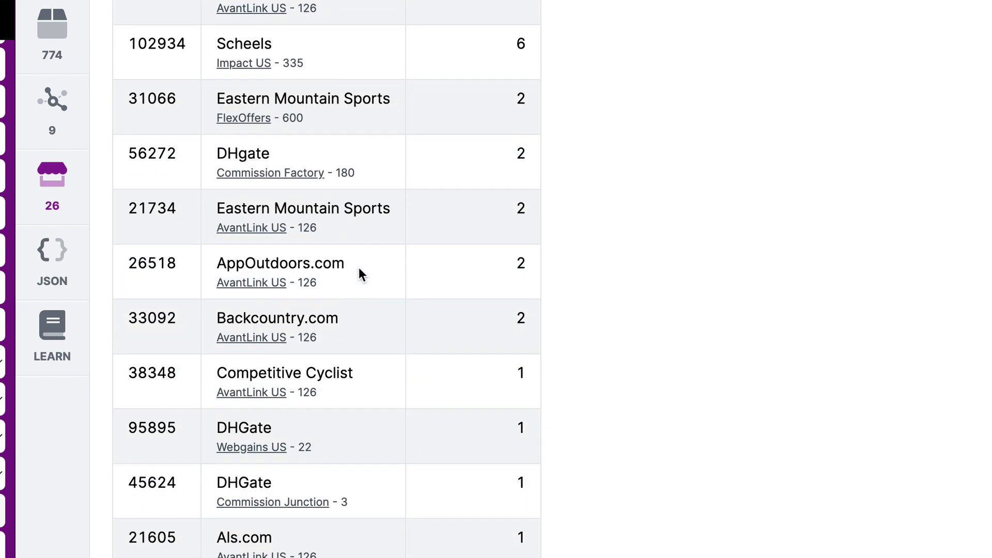
scroll(358, 268, up, 15)
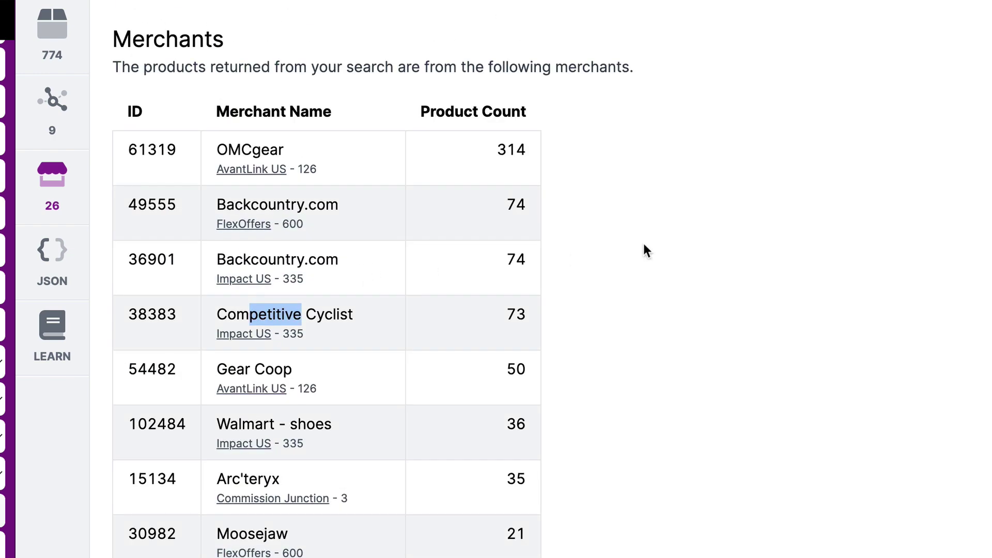
Show the results broken down across the 9 affiliate networks.
click(73, 141)
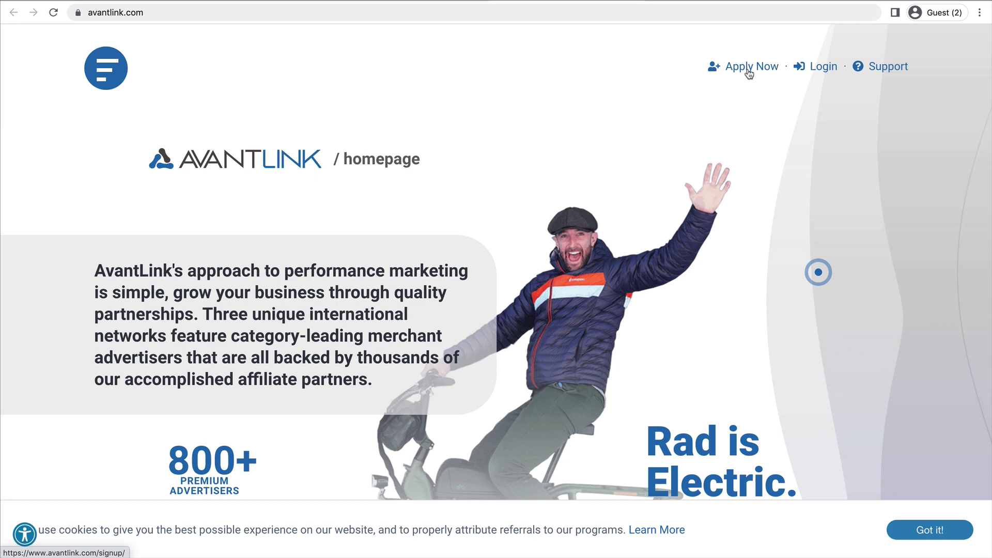
Start AvantLink's Apply Now sign-up as a publisher/affiliate.
click(749, 71)
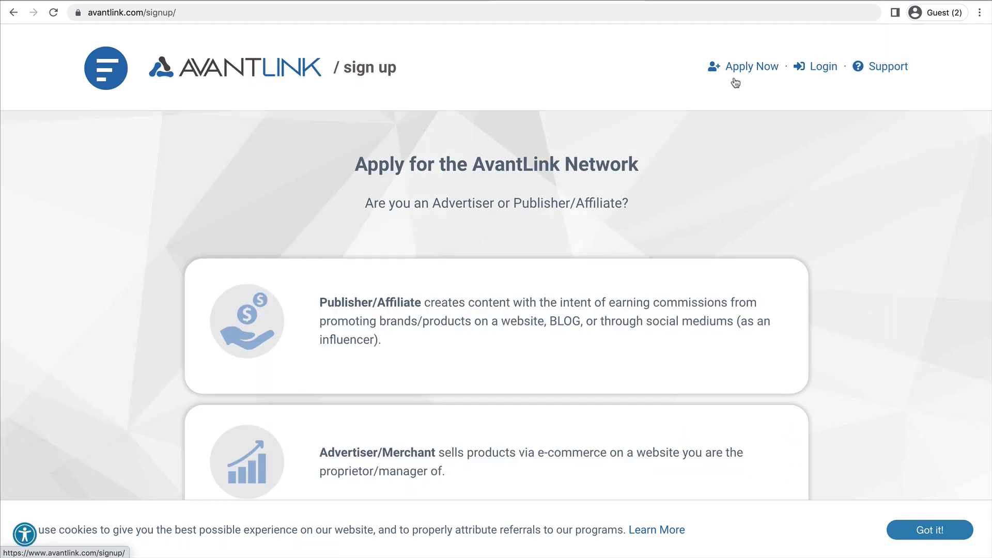
scroll(509, 212, down, 1)
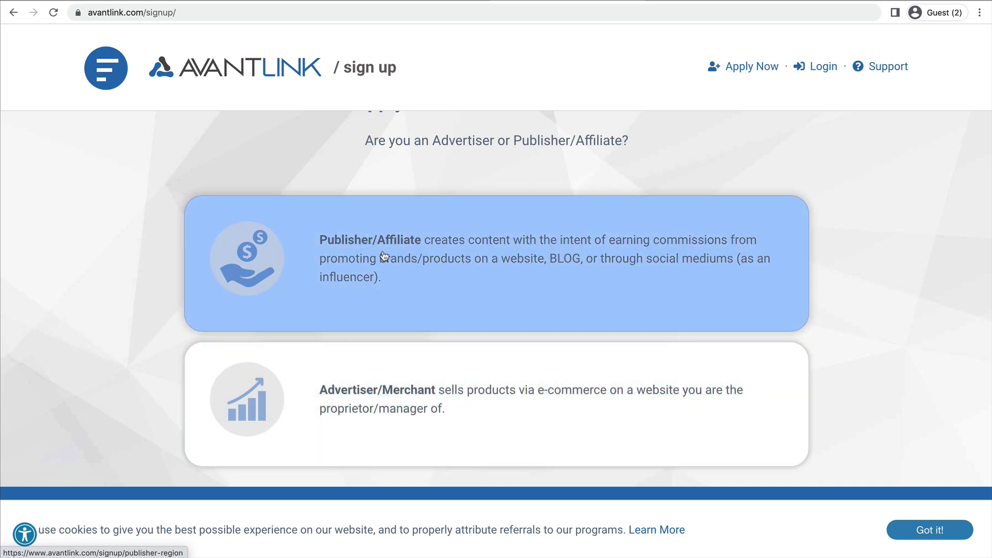
click(425, 268)
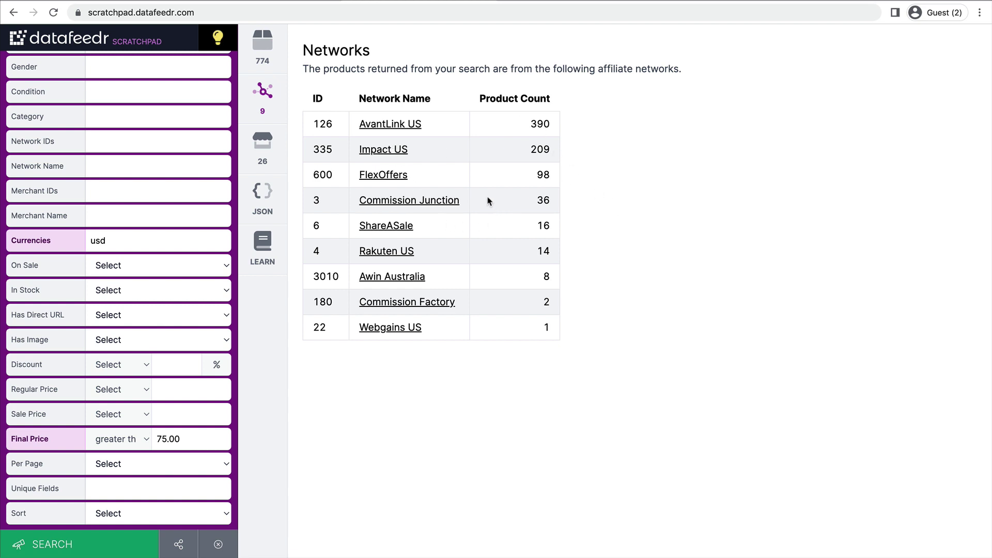
Open Commission Junction's site and reach its publisher sign-up form.
click(439, 201)
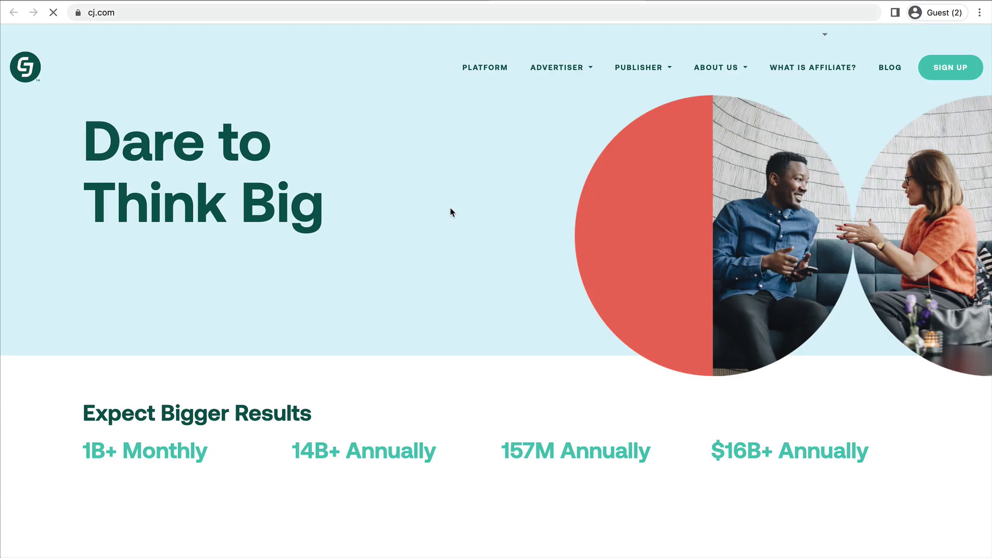
click(956, 111)
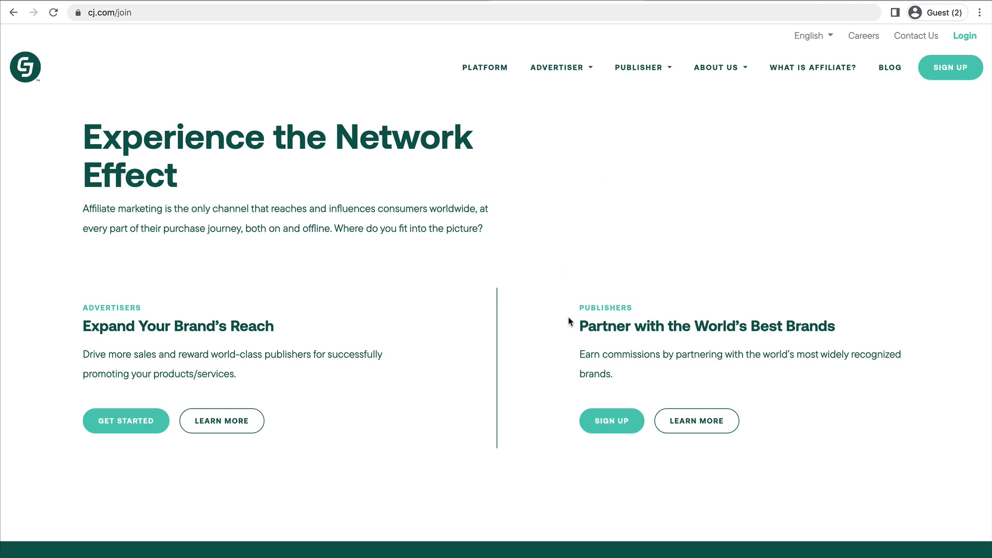
double_click(596, 308)
click(614, 413)
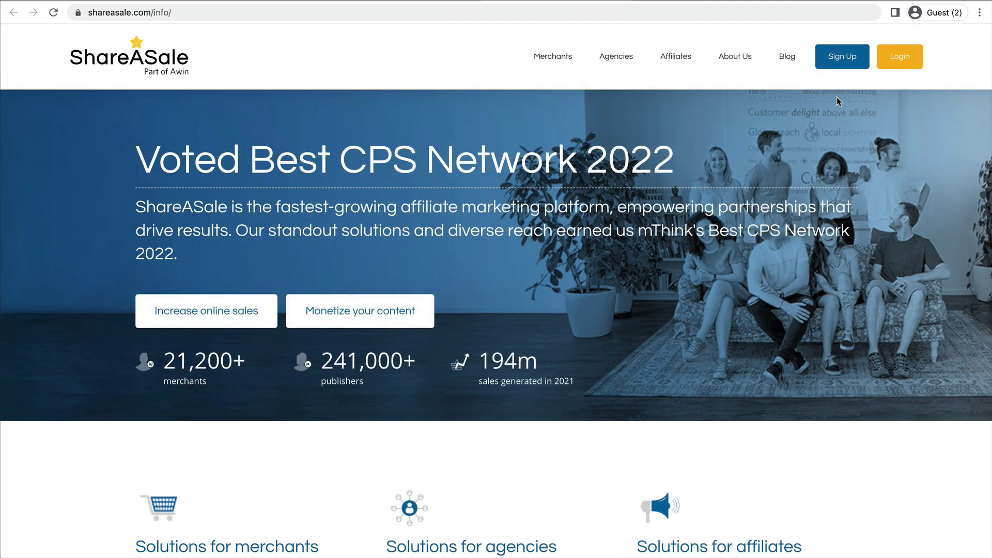
Open ShareASale's Affiliate Sign Up page from the Sign Up menu.
mouse_move(841, 58)
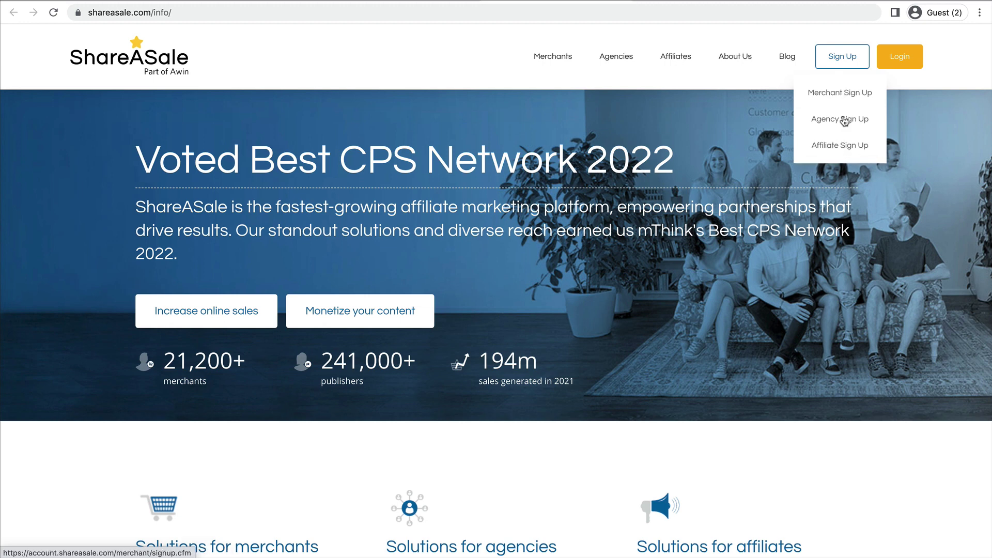
click(839, 147)
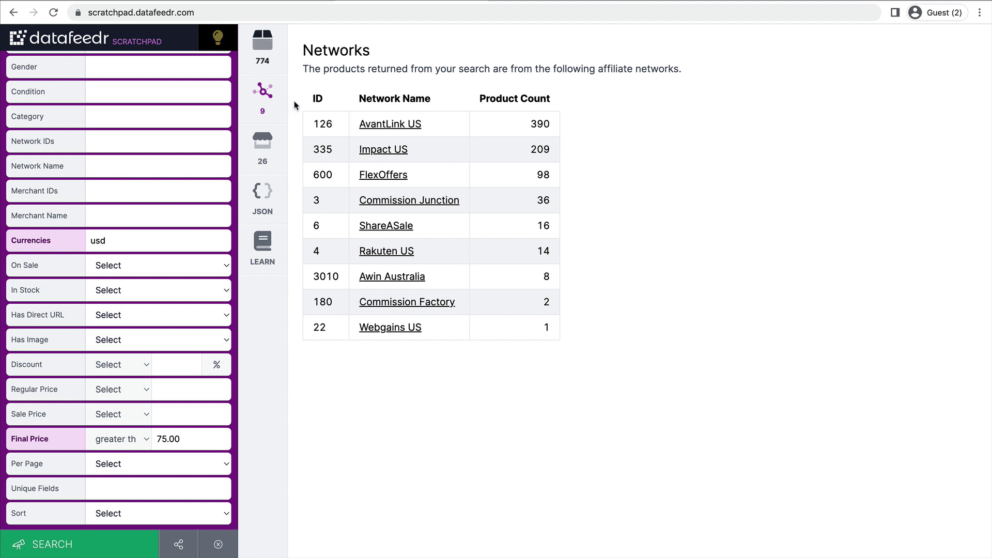
Note network IDs 126, 3 and 6 and enter them in the Network IDs filter.
double_click(328, 121)
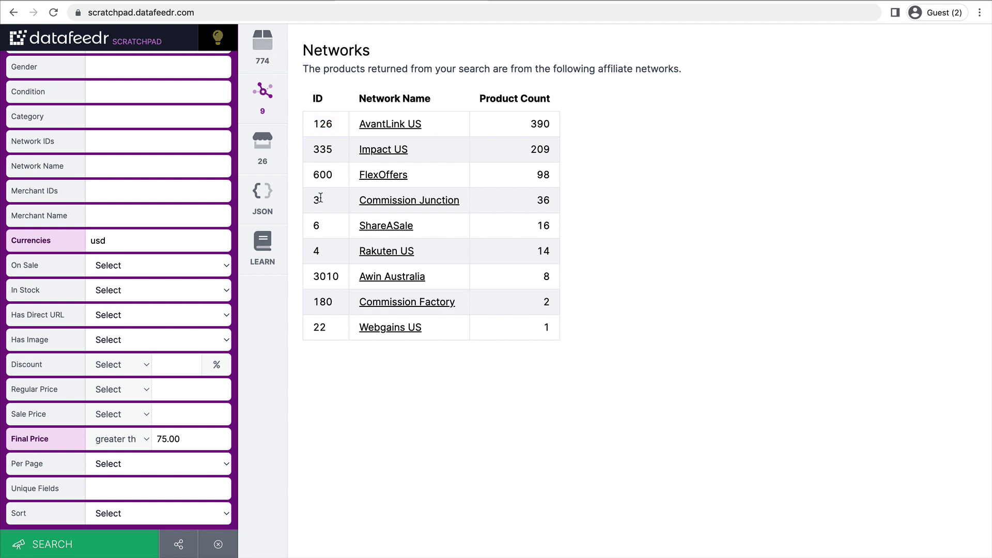
double_click(317, 200)
click(317, 227)
double_click(326, 123)
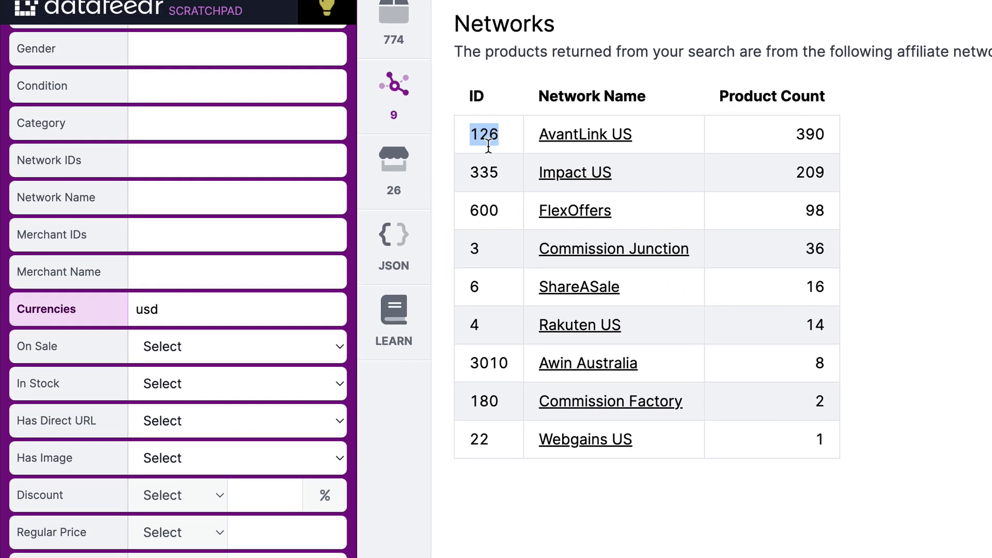
double_click(468, 250)
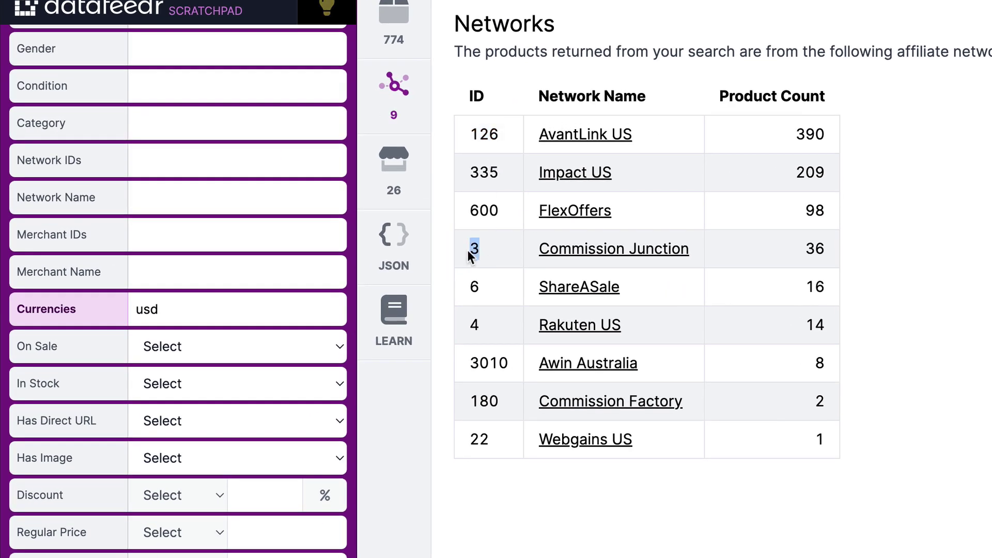
double_click(472, 287)
click(150, 163)
text(126,3,6)
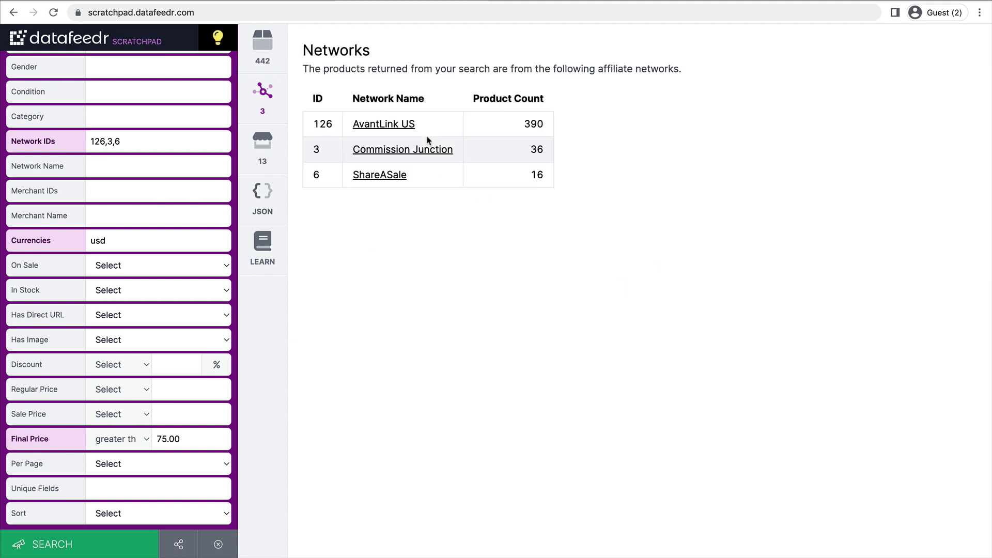
Show the 442 filtered products and scroll through the La Sportiva and Scarpa shoes.
drag(335, 63, 338, 72)
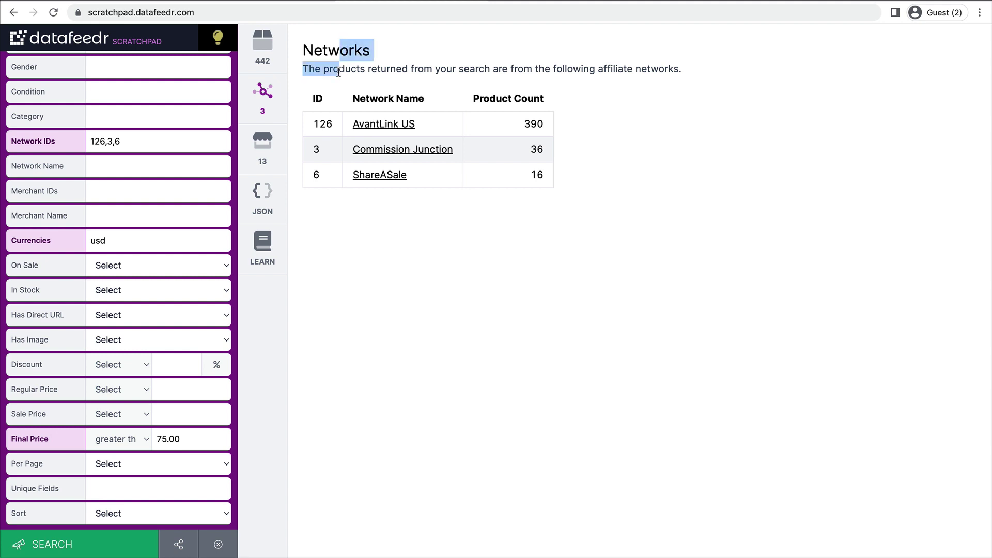
click(262, 69)
scroll(605, 293, down, 5)
scroll(605, 293, down, 15)
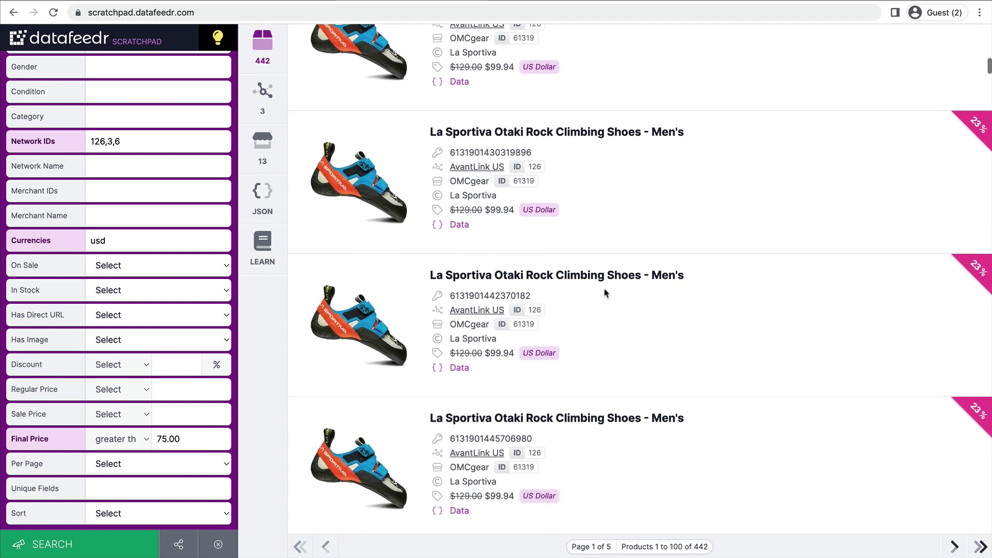
scroll(605, 292, up, 20)
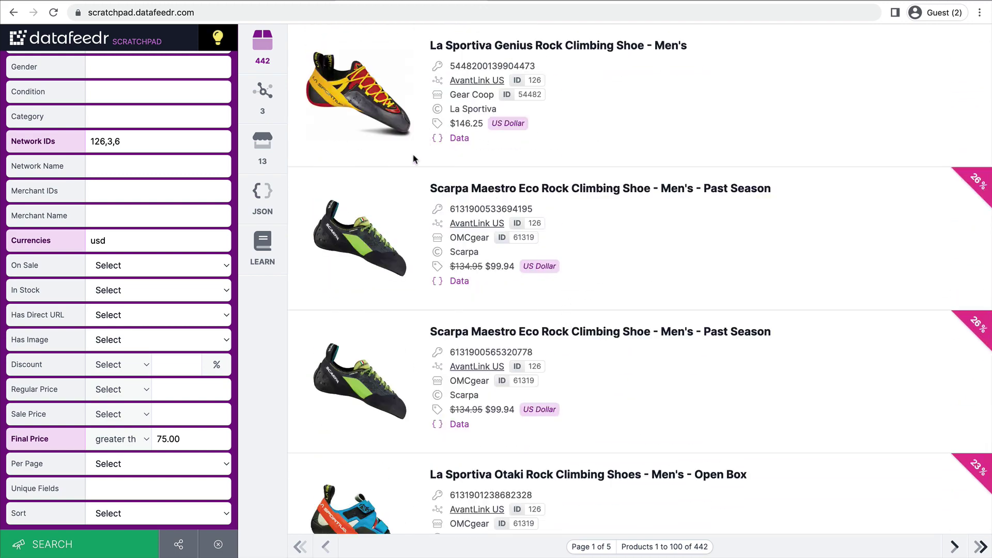
click(271, 156)
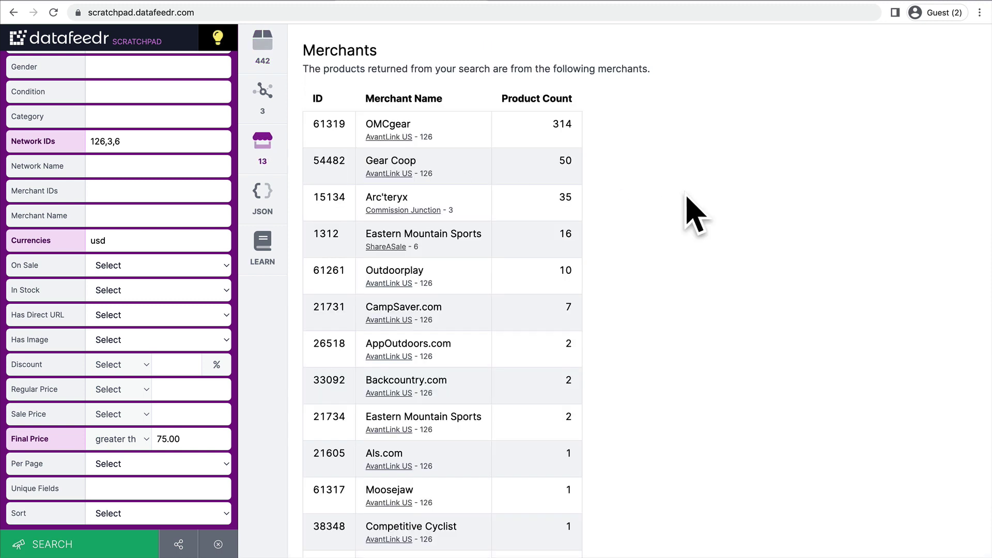
scroll(692, 207, down, 1)
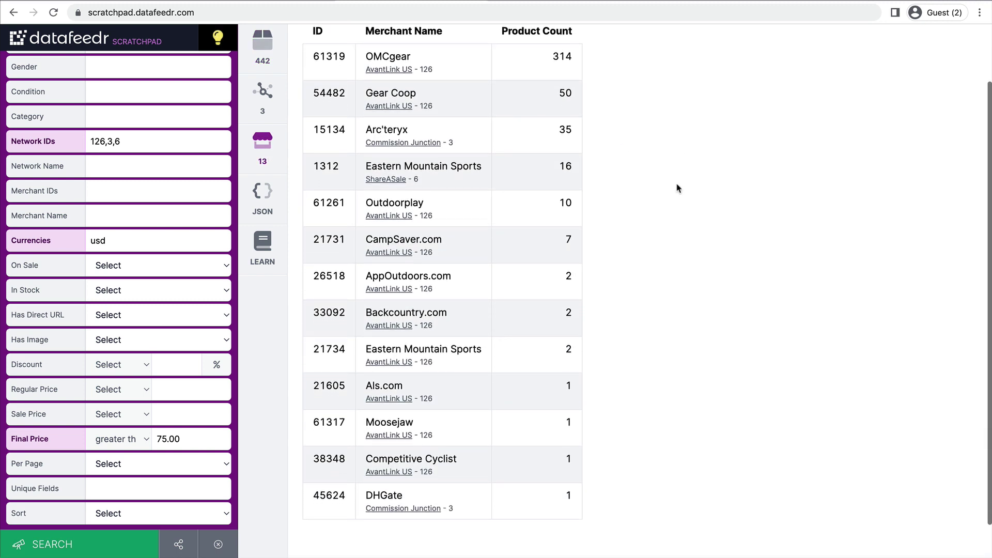
double_click(376, 57)
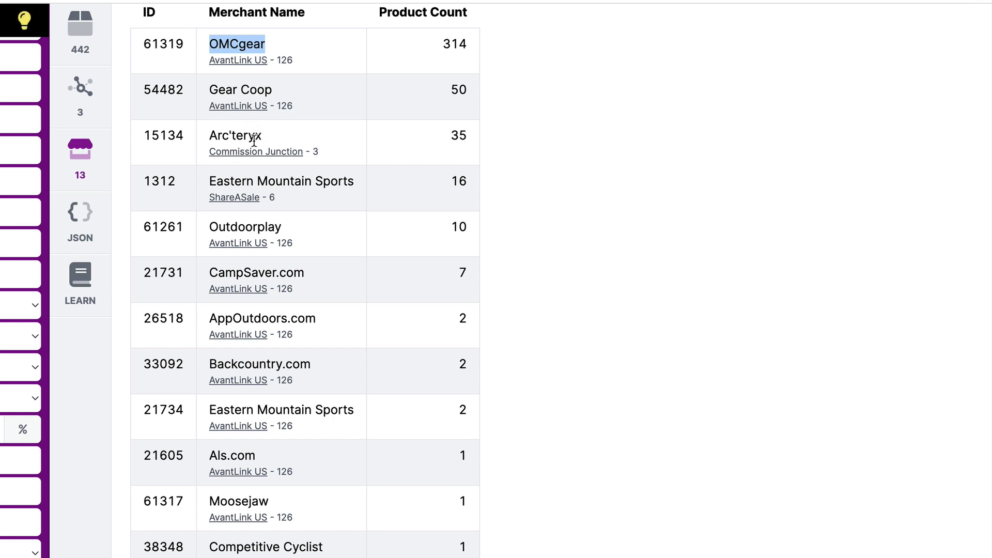
drag(231, 181, 311, 181)
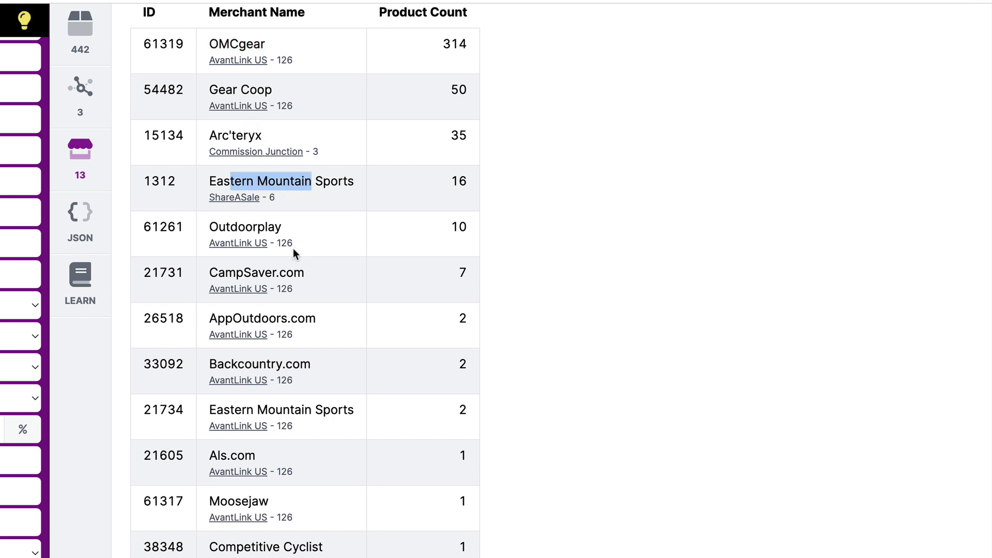
click(635, 405)
scroll(636, 405, up, 1)
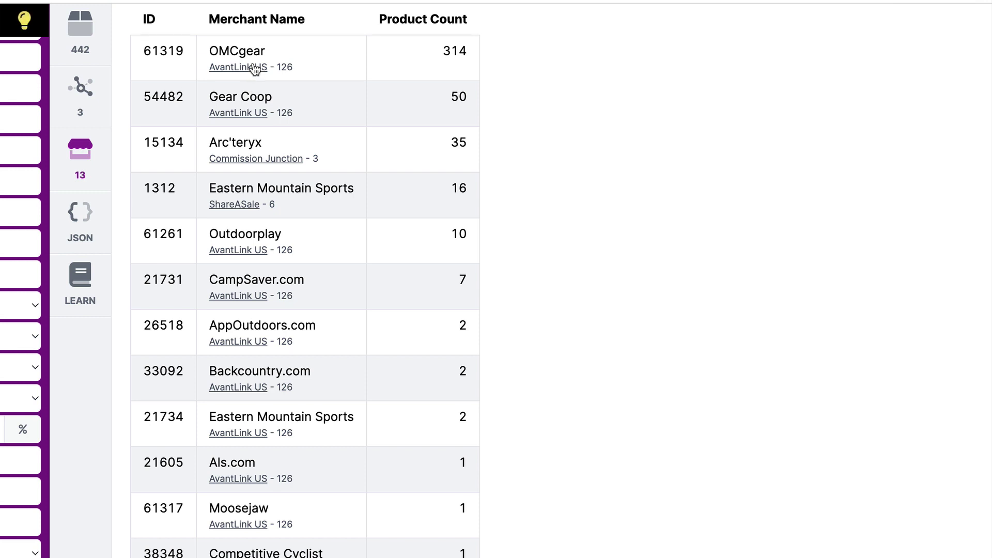
double_click(232, 51)
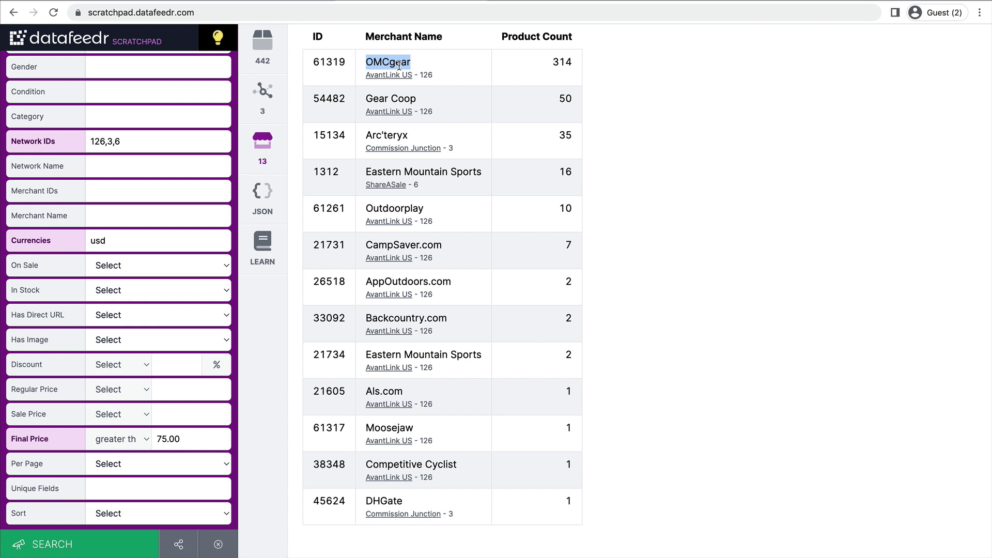
drag(374, 98, 406, 98)
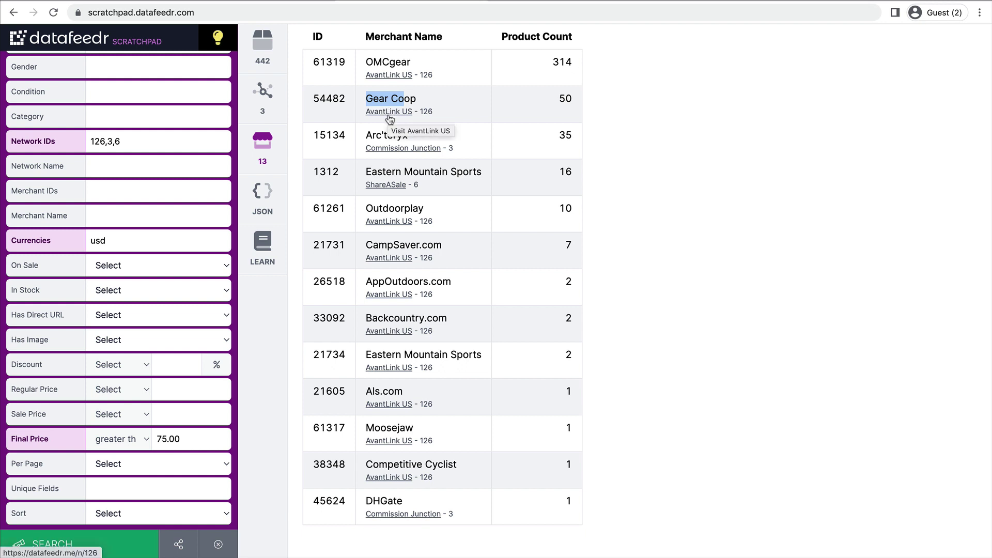
drag(373, 135, 397, 135)
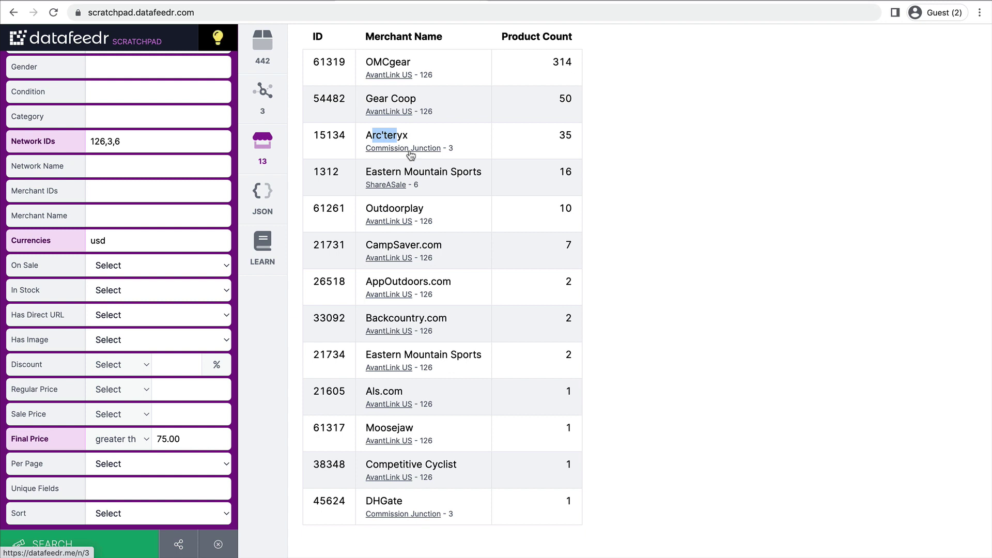
click(668, 177)
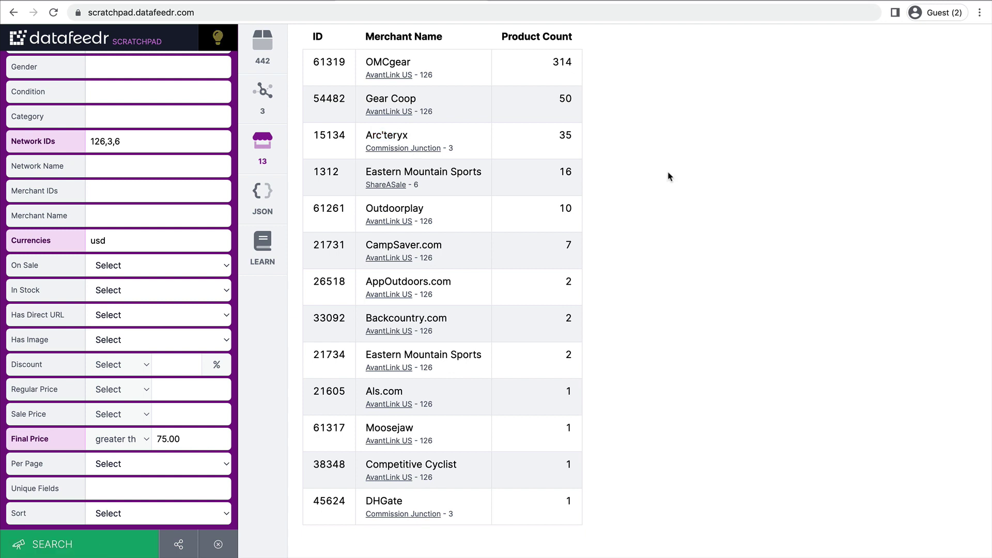